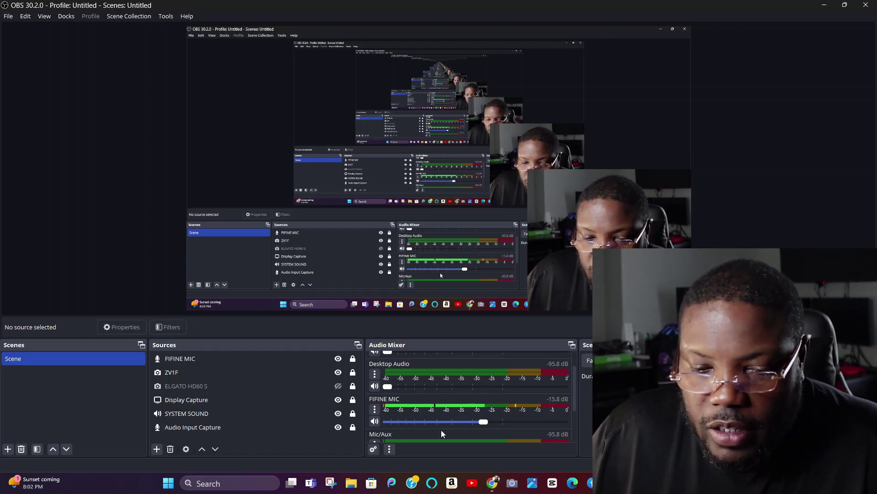
Bring the YouTube Studio channel comments page to the front.
{"action": "left_click", "coordinate": [493, 484]}
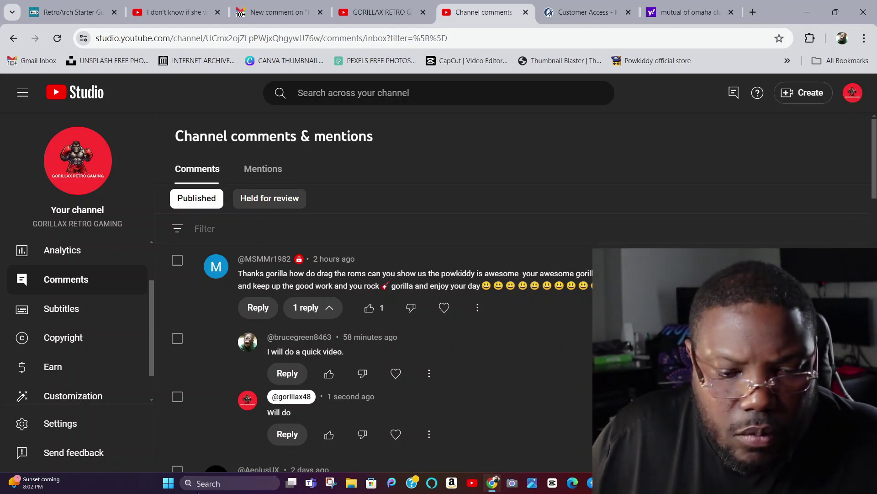
Open a File Explorer window at Home over the comments page.
{"action": "left_click", "coordinate": [350, 483]}
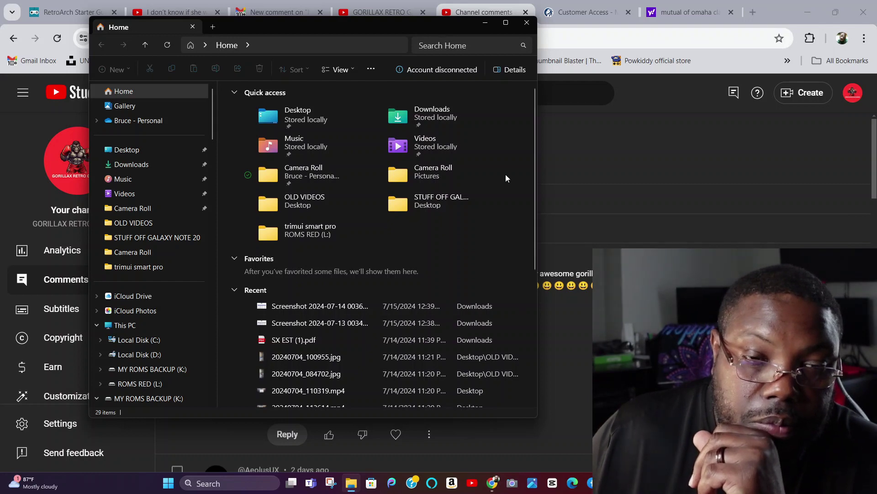
Maximize Explorer and open the Miyoo Handheld's main drive and its roms folder.
{"action": "left_click", "coordinate": [506, 23]}
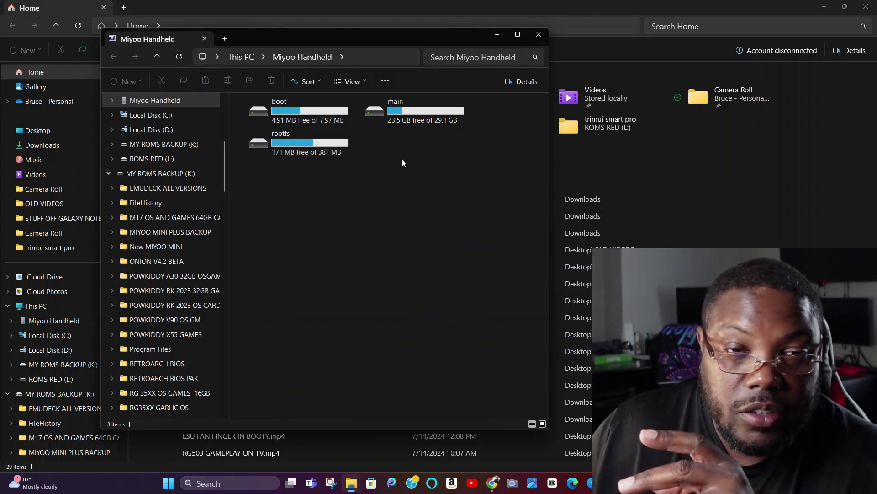
{"action": "mouse_move", "coordinate": [295, 143]}
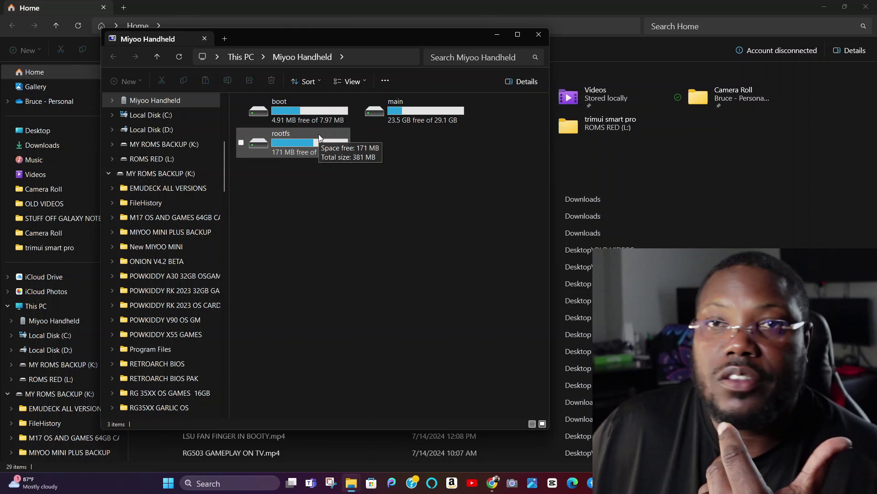
{"action": "left_click", "coordinate": [417, 111]}
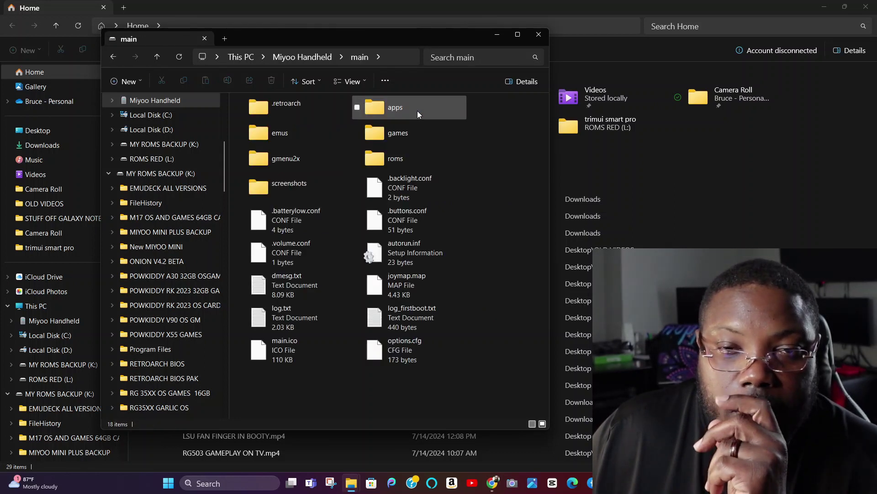
{"action": "double_click", "coordinate": [375, 159]}
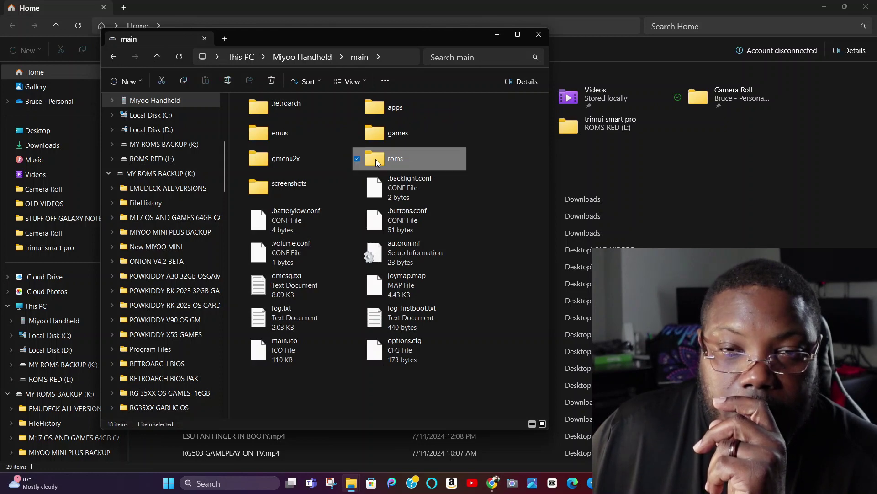
{"action": "left_click", "coordinate": [517, 36]}
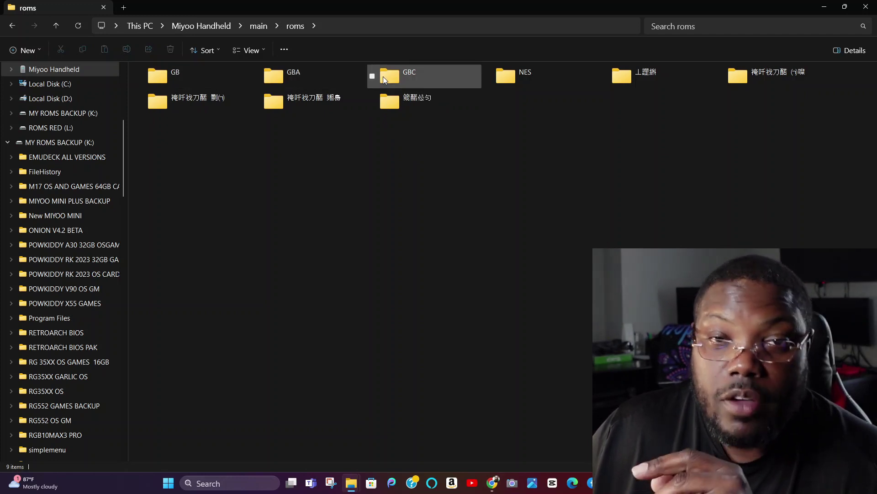
Open the handheld's NES folder and scroll down to Kung Fu (Japan, USA).nes.
{"action": "double_click", "coordinate": [507, 80]}
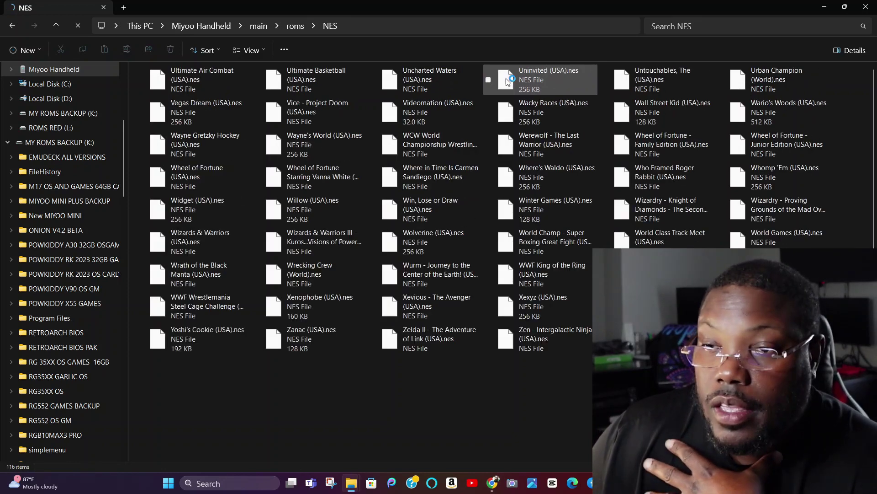
{"action": "scroll", "coordinate": [871, 166], "scroll_direction": "up", "scroll_amount": 5}
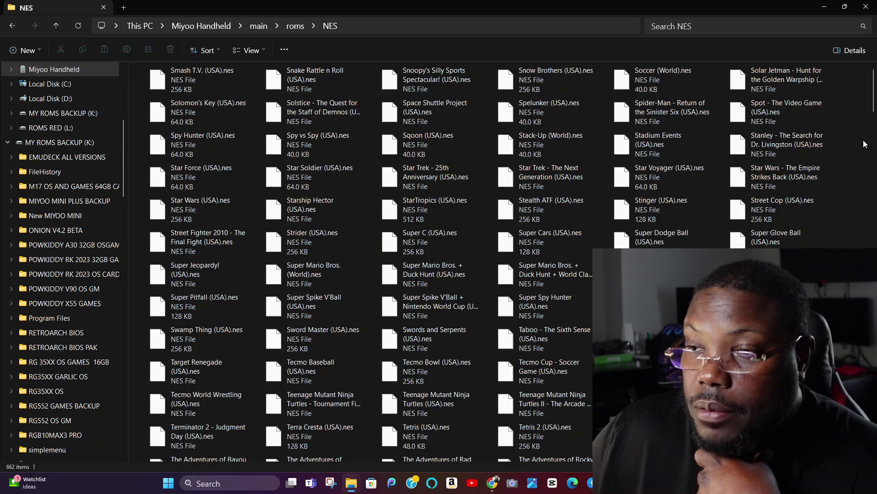
{"action": "scroll", "coordinate": [866, 152], "scroll_direction": "down", "scroll_amount": 5}
{"action": "scroll", "coordinate": [865, 152], "scroll_direction": "down", "scroll_amount": 5}
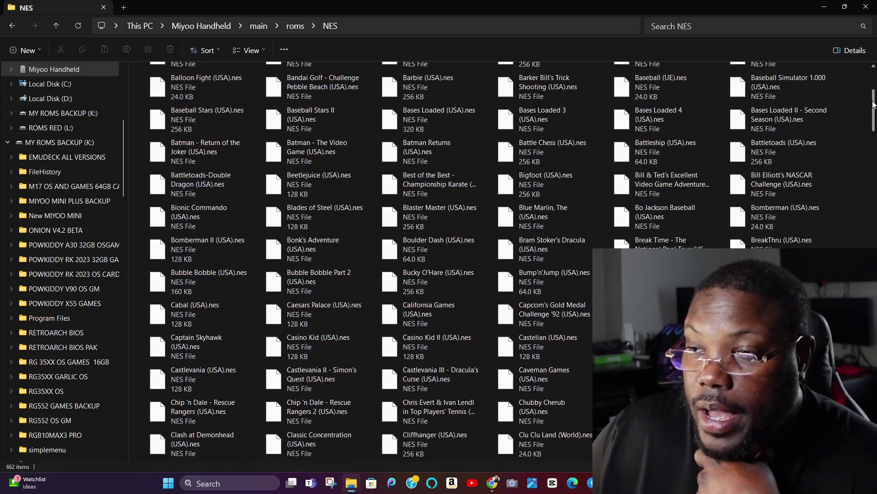
{"action": "scroll", "coordinate": [871, 129], "scroll_direction": "down", "scroll_amount": 3}
{"action": "scroll", "coordinate": [868, 156], "scroll_direction": "down", "scroll_amount": 4}
{"action": "scroll", "coordinate": [864, 187], "scroll_direction": "down", "scroll_amount": 4}
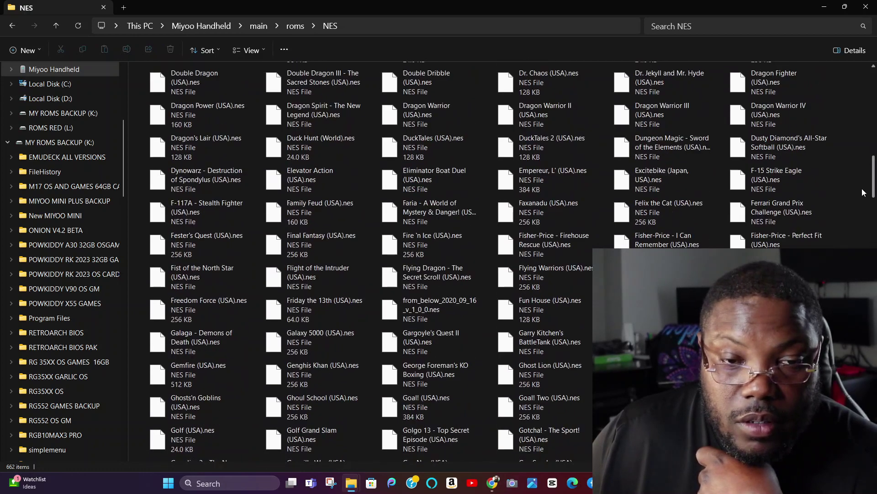
{"action": "scroll", "coordinate": [866, 209], "scroll_direction": "down", "scroll_amount": 4}
{"action": "scroll", "coordinate": [868, 219], "scroll_direction": "down", "scroll_amount": 4}
{"action": "scroll", "coordinate": [872, 228], "scroll_direction": "down", "scroll_amount": 4}
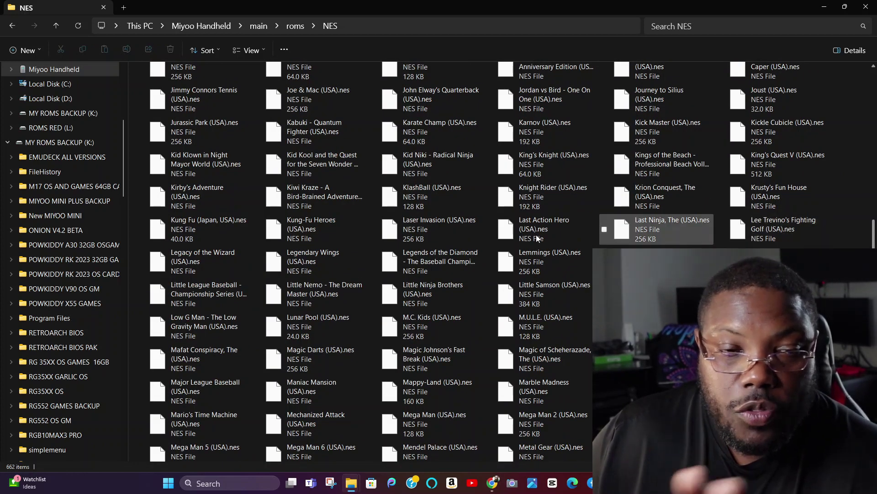
Permanently delete Kung Fu (Japan, USA).nes from the handheld's NES folder.
{"action": "right_click", "coordinate": [182, 233]}
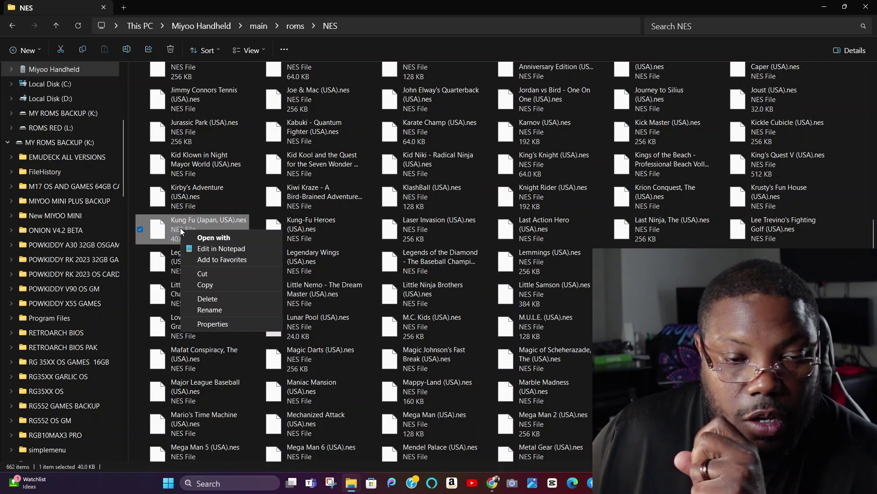
{"action": "left_click", "coordinate": [212, 299]}
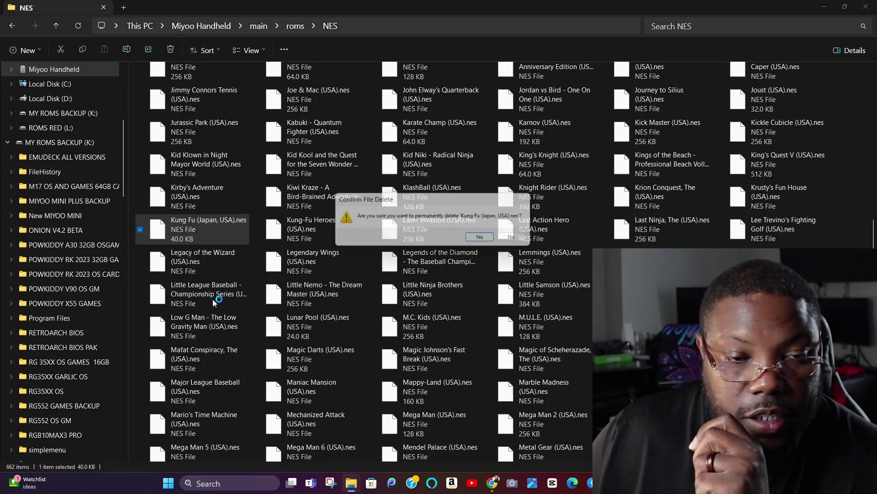
{"action": "left_click", "coordinate": [481, 240]}
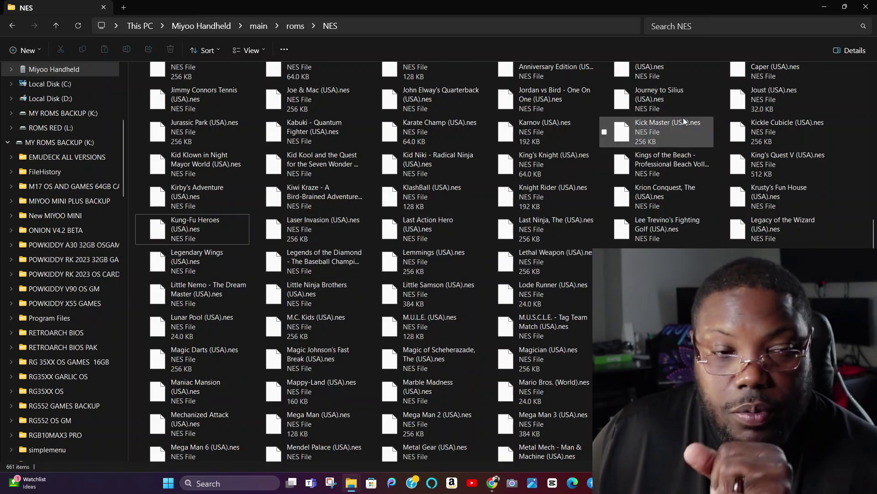
Shrink the NES window to the right and open ROMS RED in a second, smaller window.
{"action": "left_click", "coordinate": [845, 8]}
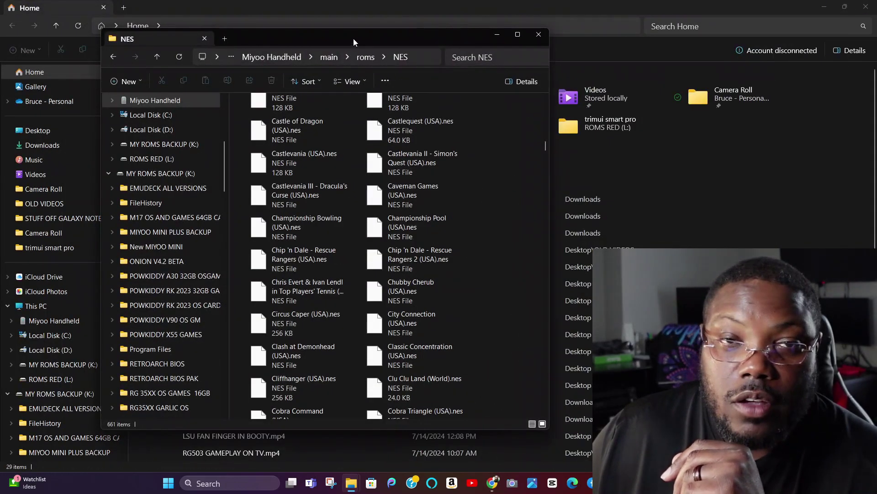
{"action": "left_click_drag", "start_coordinate": [353, 39], "coordinate": [659, 38]}
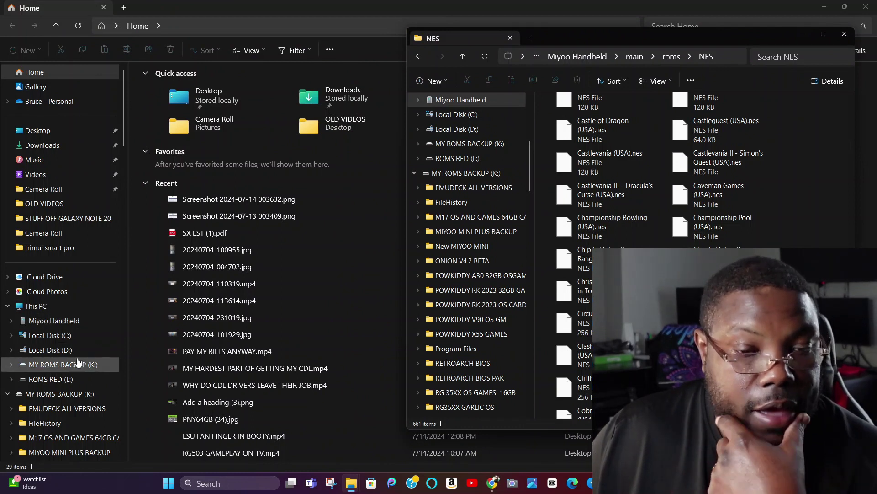
{"action": "left_click", "coordinate": [49, 379]}
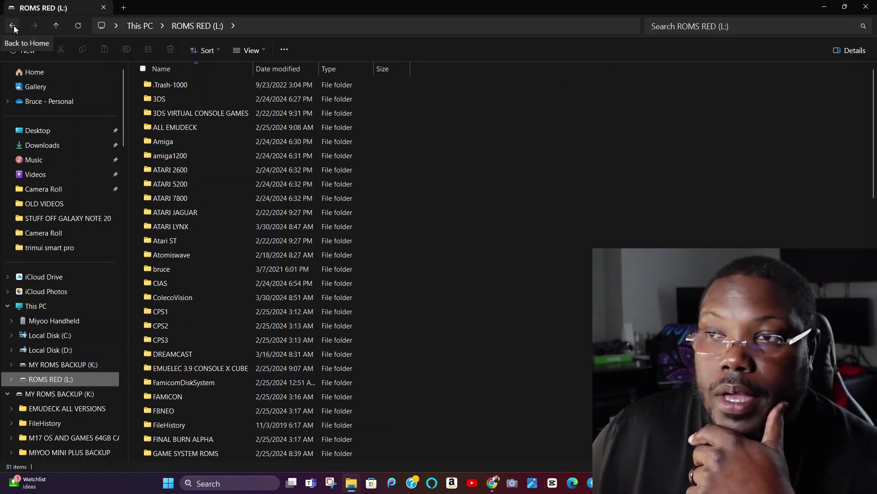
{"action": "left_click", "coordinate": [846, 7]}
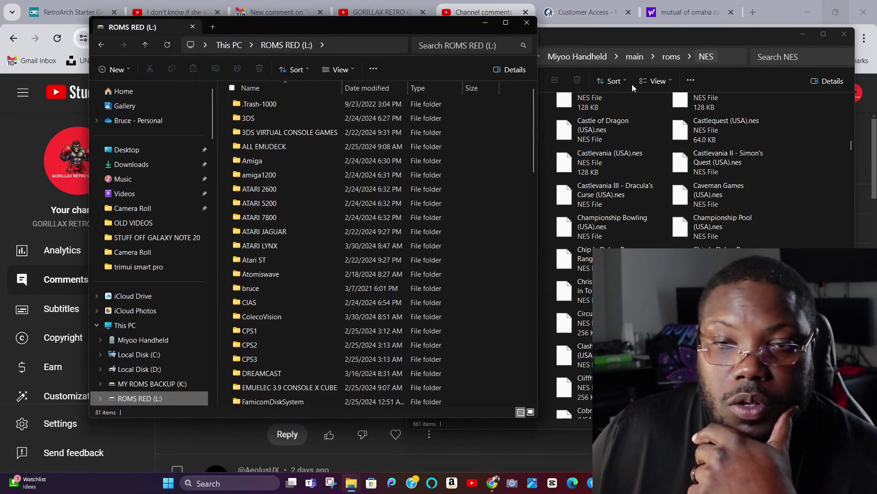
{"action": "left_click_drag", "start_coordinate": [364, 22], "coordinate": [278, 47]}
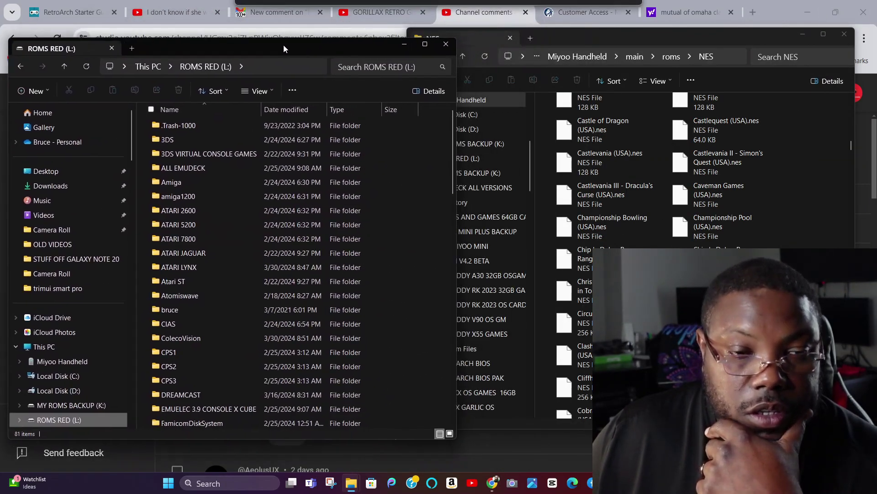
Open the ROMS RED NES folder beside the Miyoo NES window and scroll to the K titles.
{"action": "scroll", "coordinate": [240, 176], "scroll_direction": "down", "scroll_amount": 3}
{"action": "scroll", "coordinate": [223, 239], "scroll_direction": "down", "scroll_amount": 2}
{"action": "scroll", "coordinate": [223, 239], "scroll_direction": "down", "scroll_amount": 3}
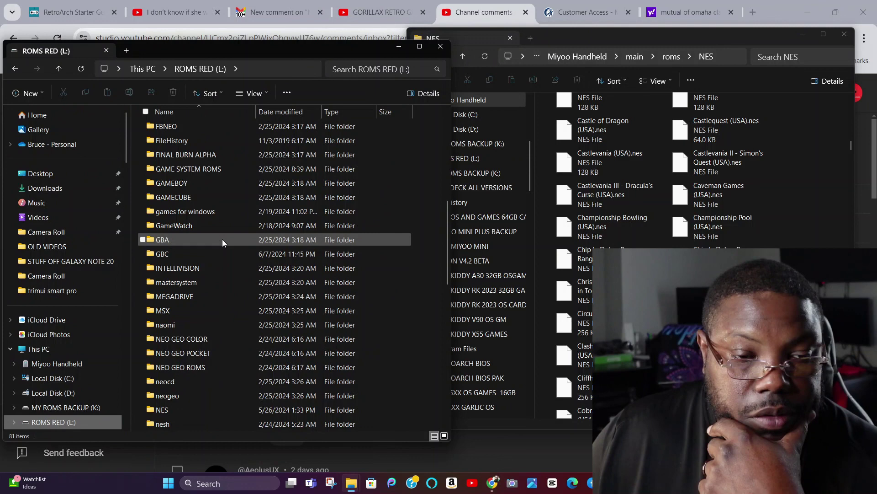
{"action": "scroll", "coordinate": [222, 239], "scroll_direction": "down", "scroll_amount": 3}
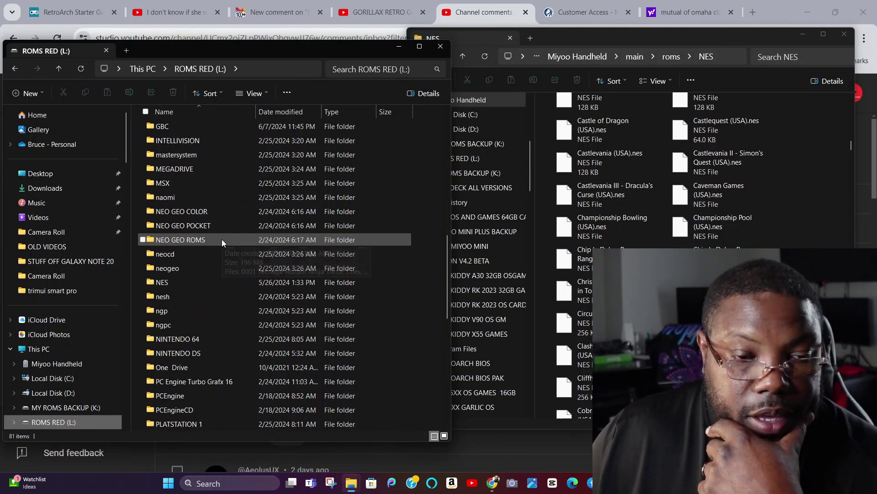
{"action": "left_click", "coordinate": [166, 283]}
{"action": "double_click", "coordinate": [165, 284]}
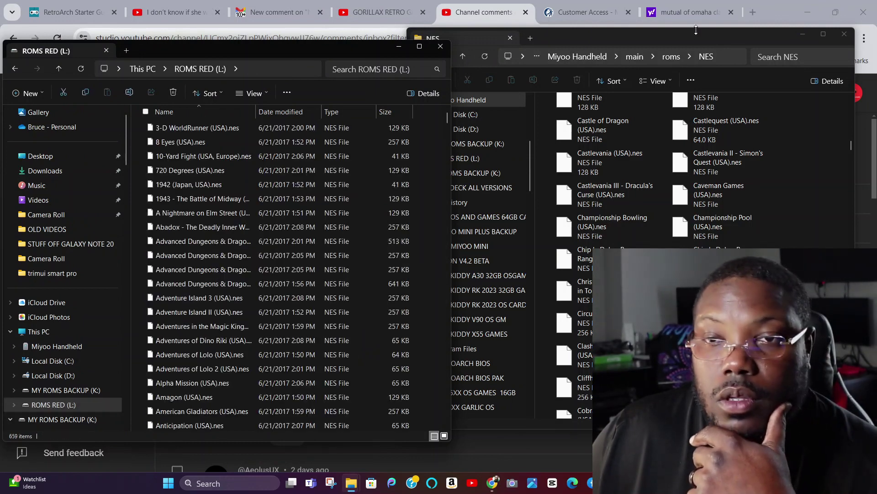
{"action": "left_click_drag", "start_coordinate": [664, 30], "coordinate": [710, 31]}
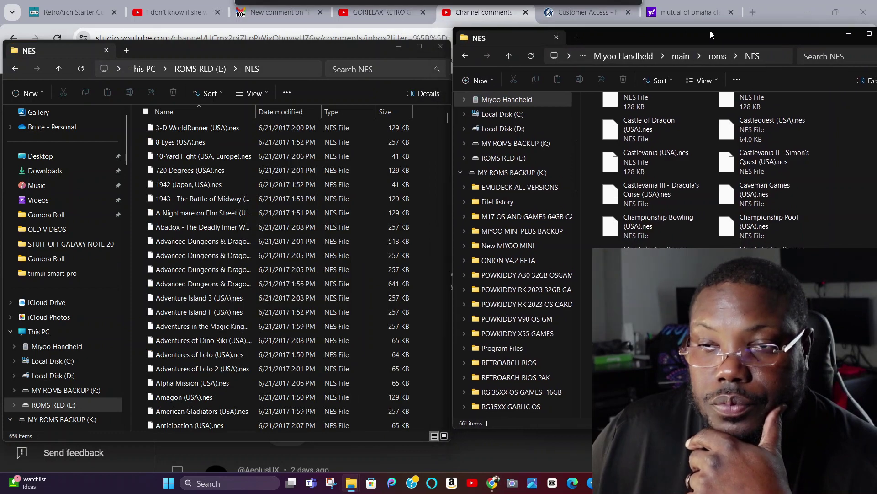
{"action": "scroll", "coordinate": [350, 189], "scroll_direction": "down", "scroll_amount": 3}
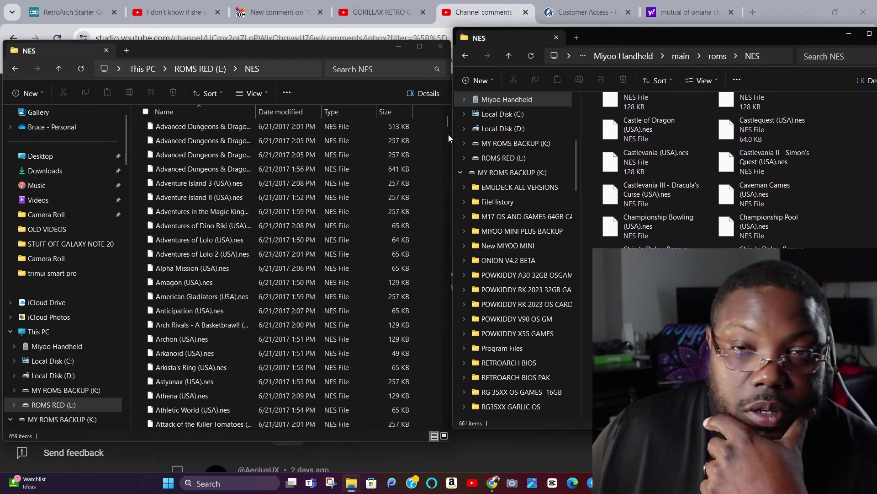
{"action": "mouse_move", "coordinate": [447, 124]}
{"action": "left_mouse_down"}
{"action": "mouse_move", "coordinate": [439, 250]}
{"action": "mouse_move", "coordinate": [450, 248]}
{"action": "left_mouse_up"}
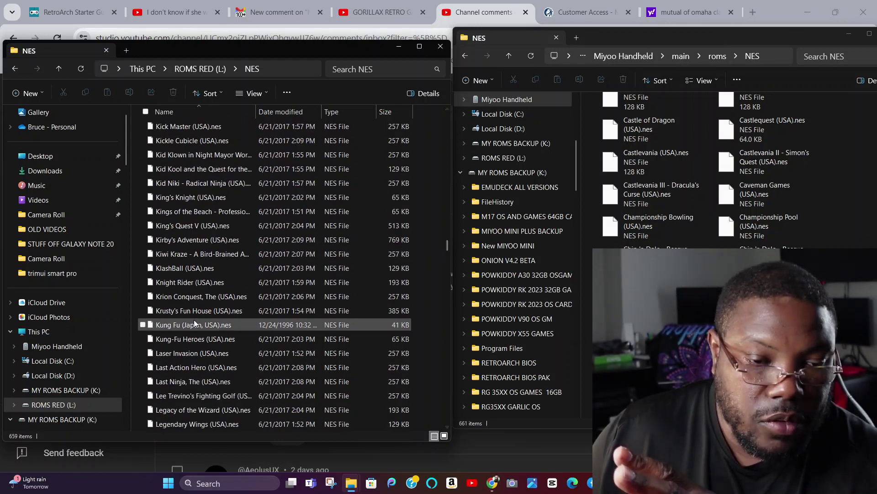
Copy Kung Fu (Japan, USA).nes from ROMS RED into the Miyoo Handheld NES folder.
{"action": "left_click", "coordinate": [144, 326]}
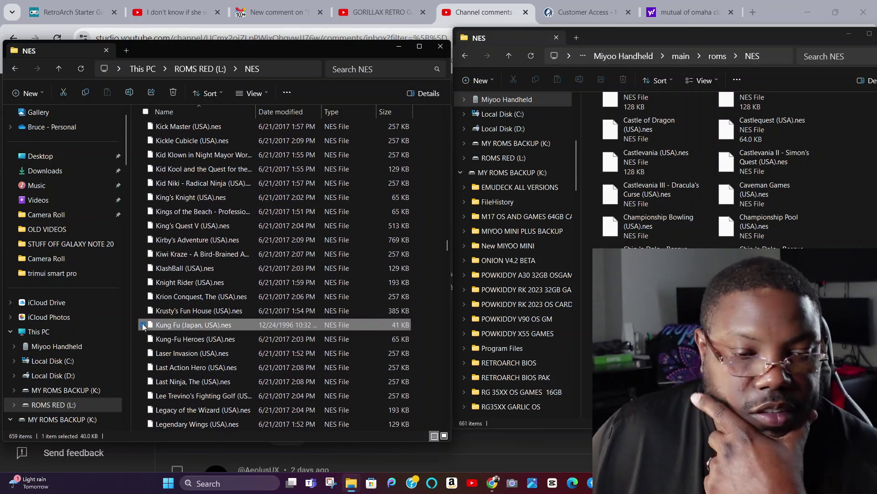
{"action": "right_click", "coordinate": [195, 324]}
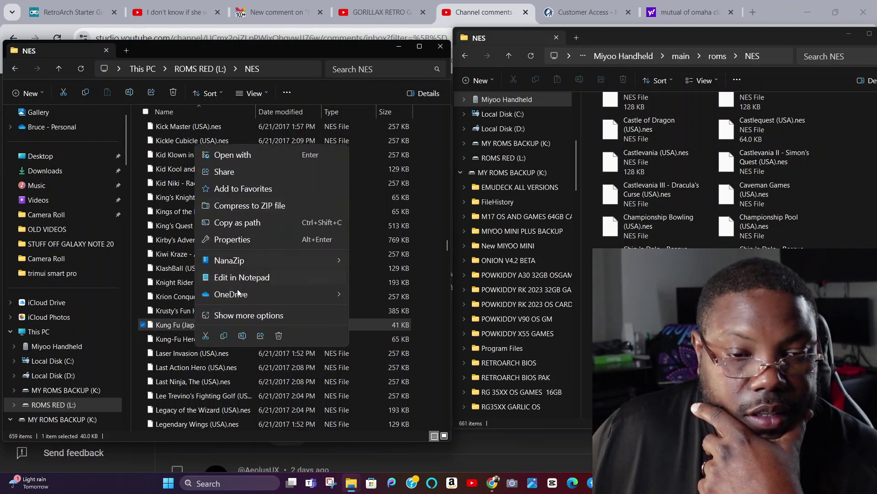
{"action": "left_click", "coordinate": [236, 317]}
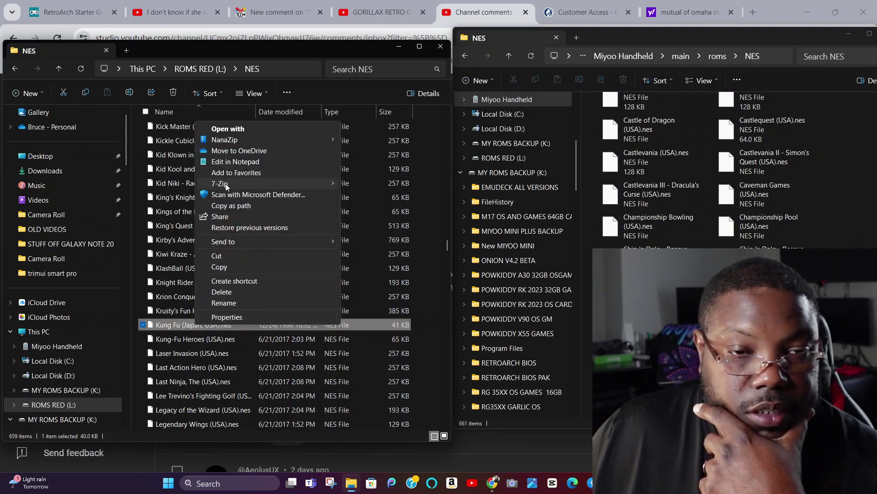
{"action": "left_click", "coordinate": [225, 265]}
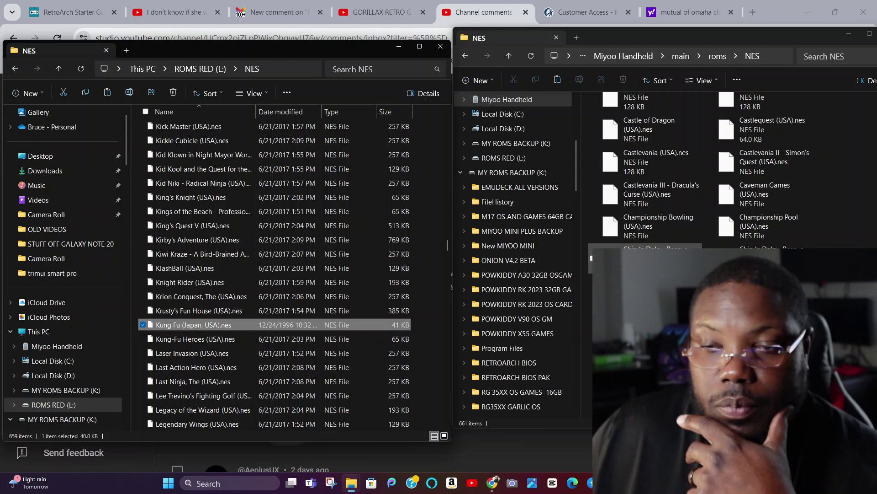
{"action": "left_click", "coordinate": [672, 423]}
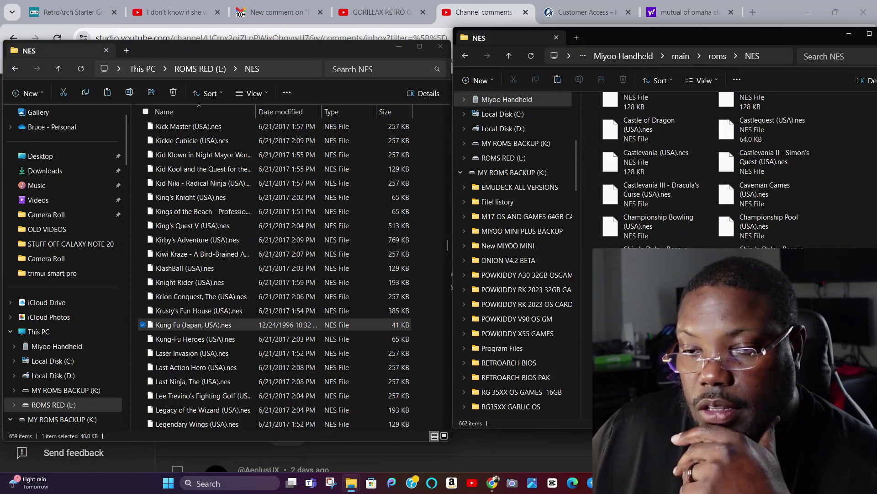
Scroll through the games list in the Miyoo Handheld NES folder.
{"action": "scroll", "coordinate": [709, 174], "scroll_direction": "down", "scroll_amount": 3}
{"action": "scroll", "coordinate": [708, 174], "scroll_direction": "down", "scroll_amount": 3}
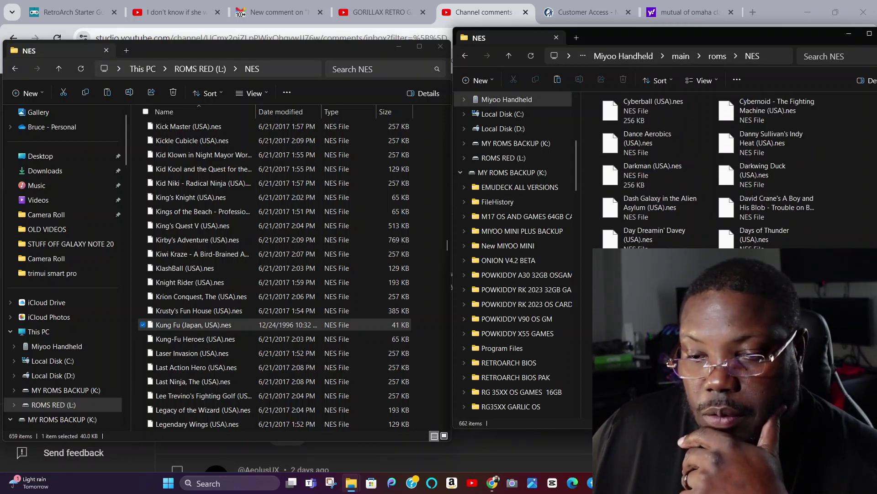
{"action": "scroll", "coordinate": [708, 173], "scroll_direction": "down", "scroll_amount": 5}
{"action": "scroll", "coordinate": [709, 174], "scroll_direction": "down", "scroll_amount": 3}
{"action": "scroll", "coordinate": [708, 174], "scroll_direction": "down", "scroll_amount": 5}
{"action": "scroll", "coordinate": [708, 173], "scroll_direction": "up", "scroll_amount": 5}
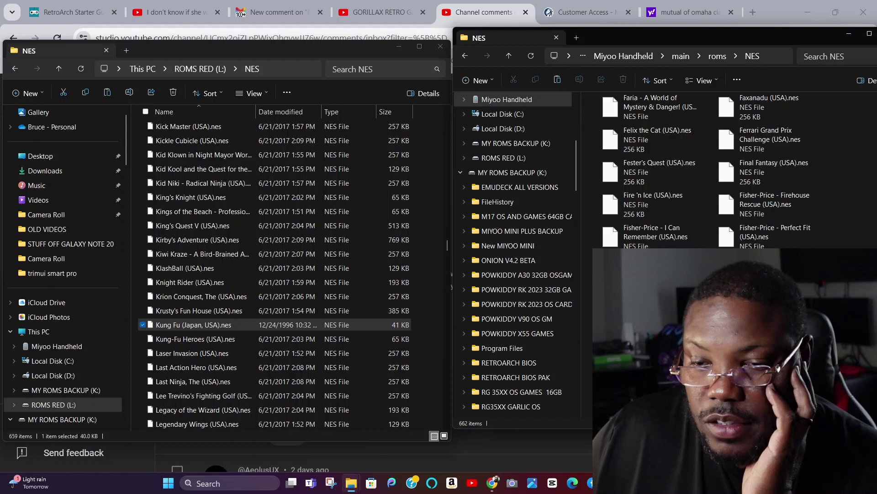
{"action": "scroll", "coordinate": [708, 174], "scroll_direction": "down", "scroll_amount": 5}
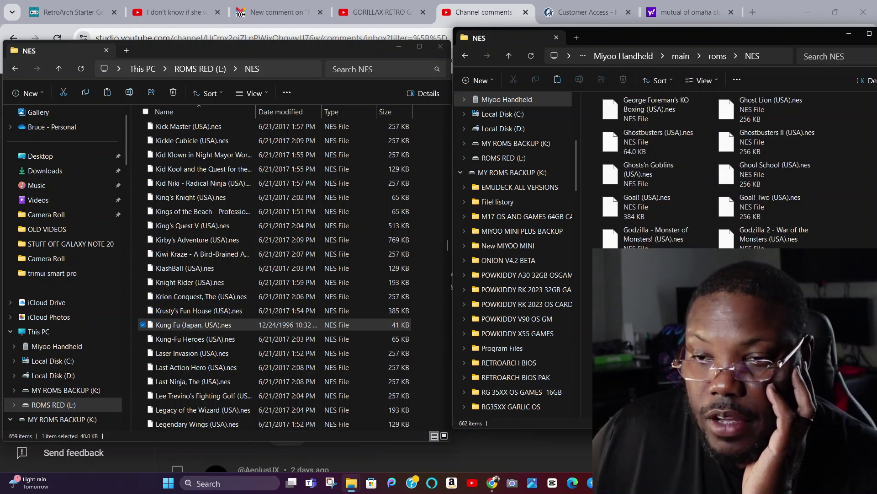
{"action": "scroll", "coordinate": [708, 173], "scroll_direction": "up", "scroll_amount": 5}
{"action": "scroll", "coordinate": [758, 238], "scroll_direction": "down", "scroll_amount": 2}
{"action": "scroll", "coordinate": [759, 237], "scroll_direction": "up", "scroll_amount": 5}
{"action": "scroll", "coordinate": [759, 238], "scroll_direction": "up", "scroll_amount": 3}
{"action": "scroll", "coordinate": [759, 239], "scroll_direction": "down", "scroll_amount": 2}
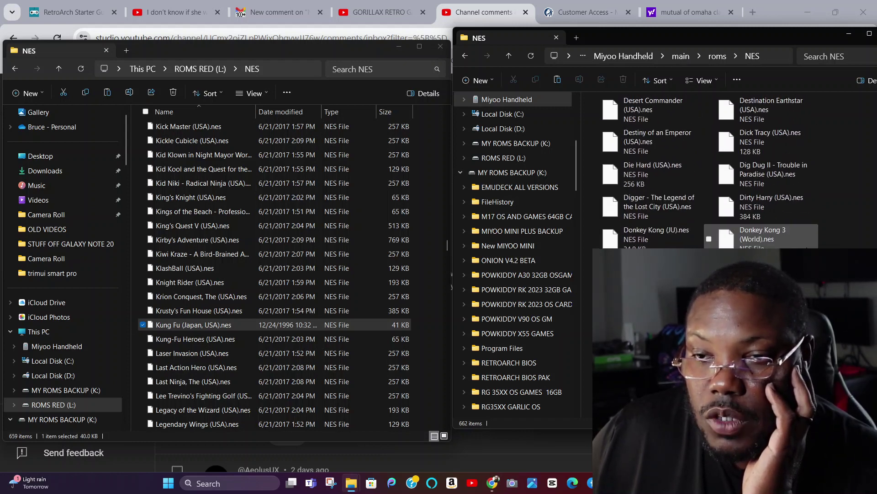
{"action": "scroll", "coordinate": [807, 243], "scroll_direction": "down", "scroll_amount": 5}
{"action": "scroll", "coordinate": [807, 242], "scroll_direction": "down", "scroll_amount": 5}
{"action": "scroll", "coordinate": [807, 242], "scroll_direction": "down", "scroll_amount": 5}
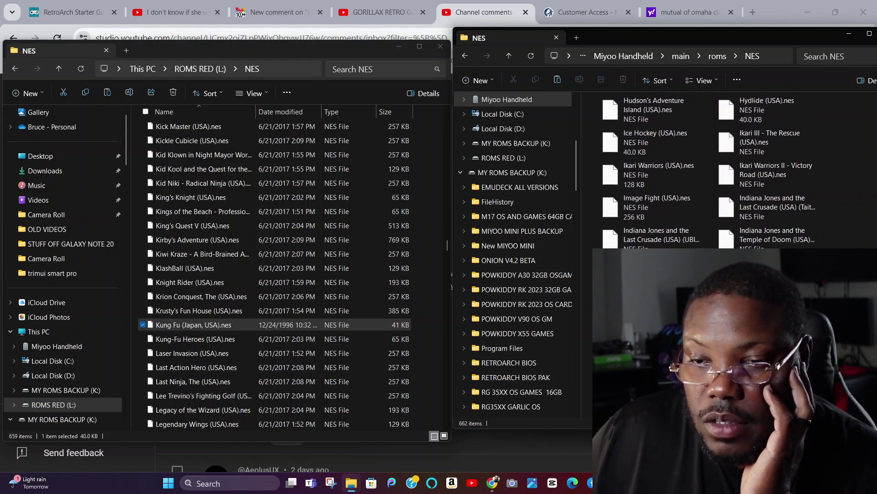
{"action": "scroll", "coordinate": [645, 208], "scroll_direction": "down", "scroll_amount": 5}
{"action": "scroll", "coordinate": [645, 208], "scroll_direction": "down", "scroll_amount": 5}
{"action": "scroll", "coordinate": [645, 208], "scroll_direction": "down", "scroll_amount": 5}
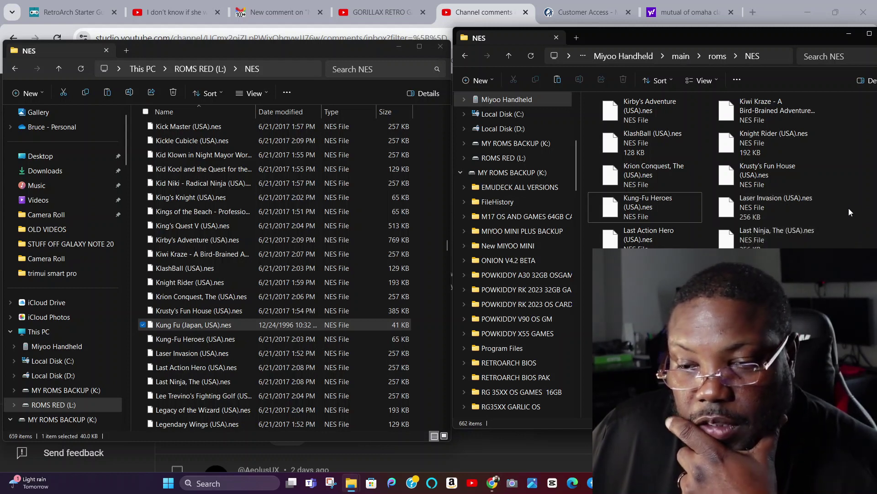
{"action": "scroll", "coordinate": [846, 190], "scroll_direction": "down", "scroll_amount": 3}
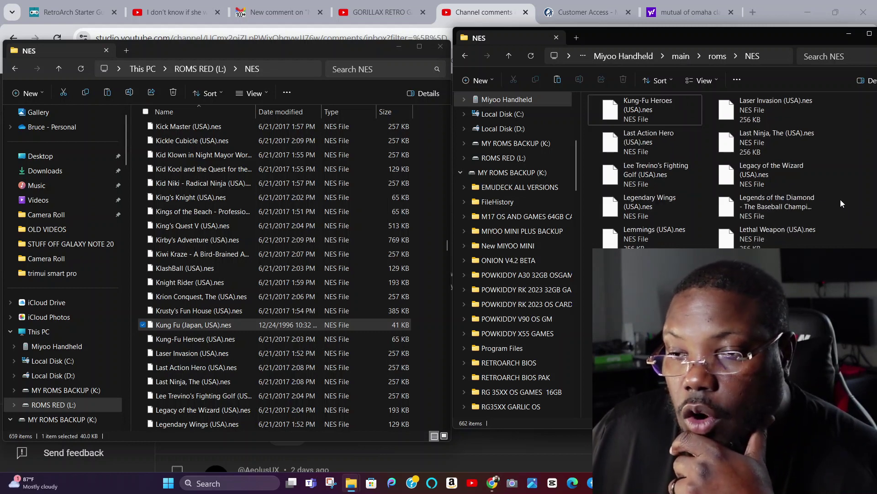
{"action": "scroll", "coordinate": [840, 199], "scroll_direction": "down", "scroll_amount": 5}
{"action": "scroll", "coordinate": [835, 208], "scroll_direction": "down", "scroll_amount": 5}
{"action": "scroll", "coordinate": [840, 188], "scroll_direction": "down", "scroll_amount": 5}
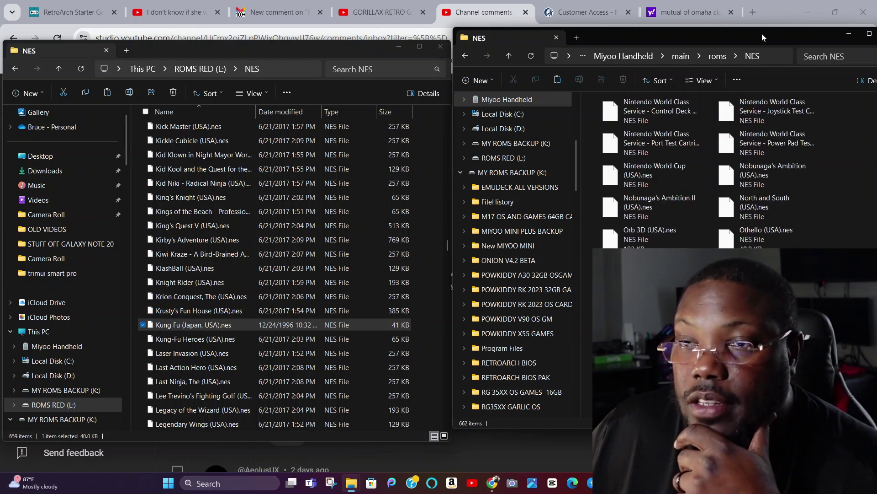
Close the Miyoo NES window and move the ROMS RED NES window right.
{"action": "left_click_drag", "start_coordinate": [762, 34], "coordinate": [707, 28]}
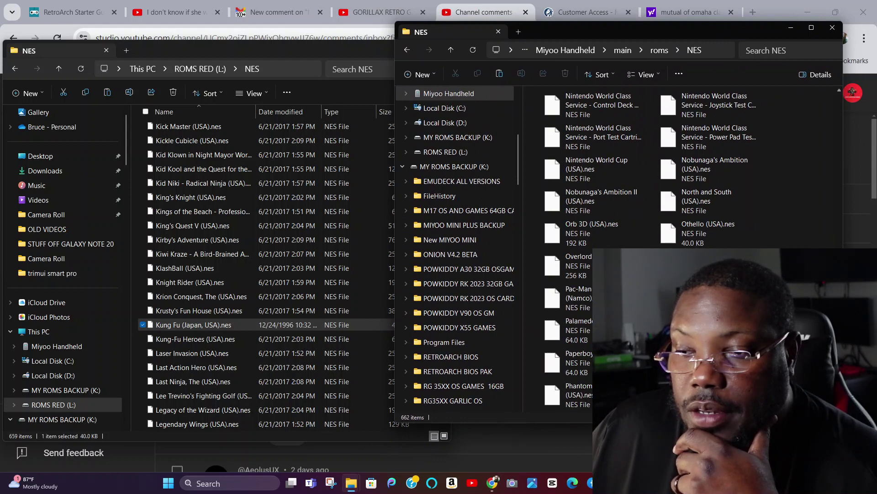
{"action": "scroll", "coordinate": [685, 165], "scroll_direction": "down", "scroll_amount": 5}
{"action": "scroll", "coordinate": [686, 164], "scroll_direction": "down", "scroll_amount": 5}
{"action": "scroll", "coordinate": [685, 165], "scroll_direction": "down", "scroll_amount": 5}
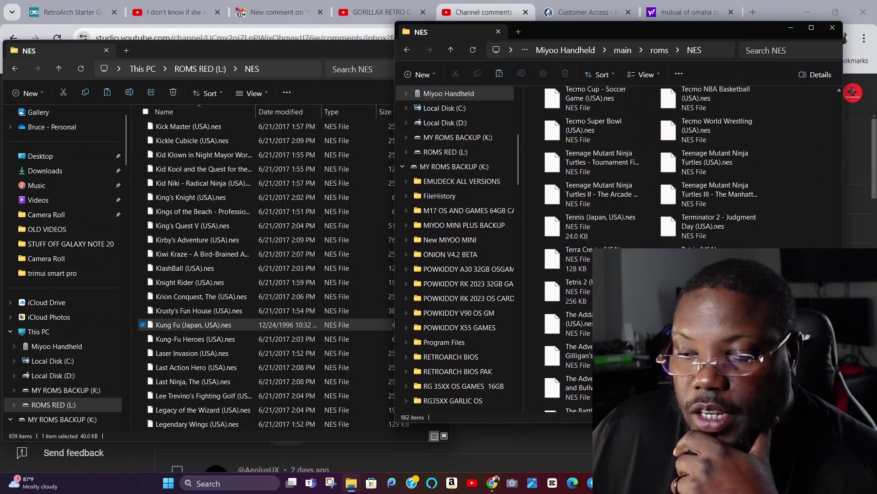
{"action": "scroll", "coordinate": [685, 164], "scroll_direction": "down", "scroll_amount": 5}
{"action": "scroll", "coordinate": [685, 165], "scroll_direction": "down", "scroll_amount": 5}
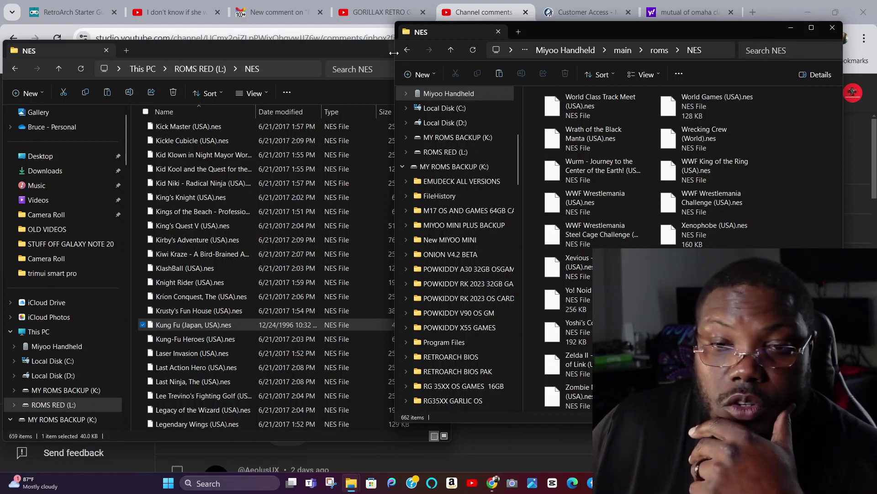
{"action": "left_click", "coordinate": [831, 28]}
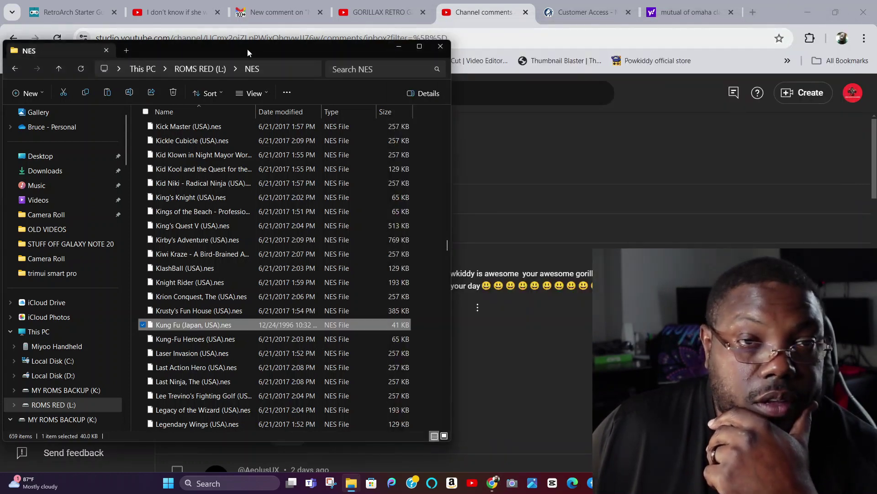
{"action": "left_click_drag", "start_coordinate": [248, 49], "coordinate": [478, 51]}
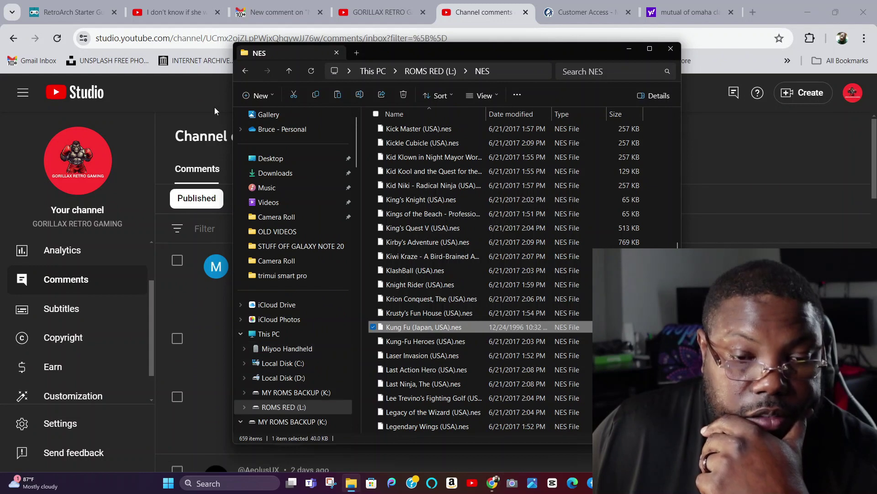
Go back to the ROMS RED drive and close the last Explorer window.
{"action": "left_click", "coordinate": [247, 70]}
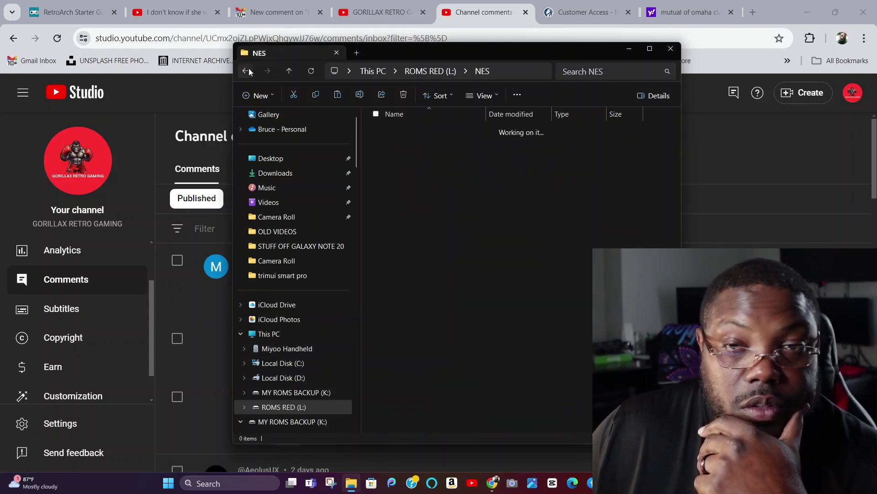
{"action": "left_click", "coordinate": [671, 51]}
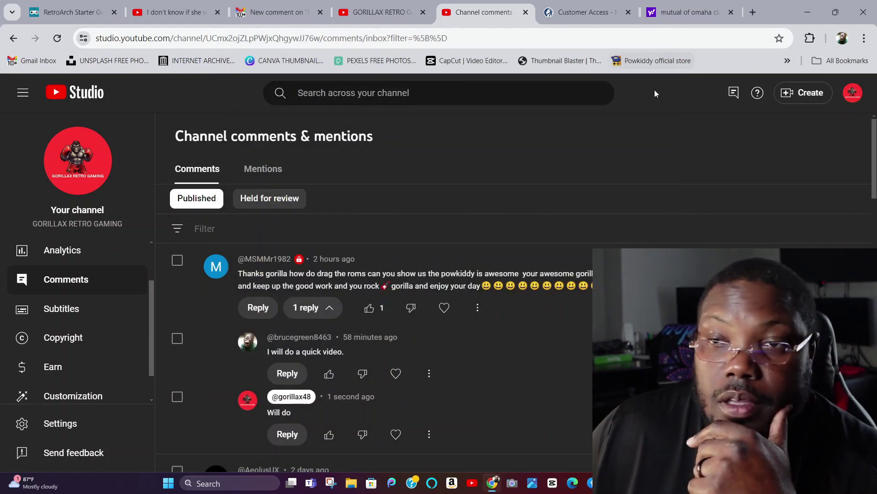